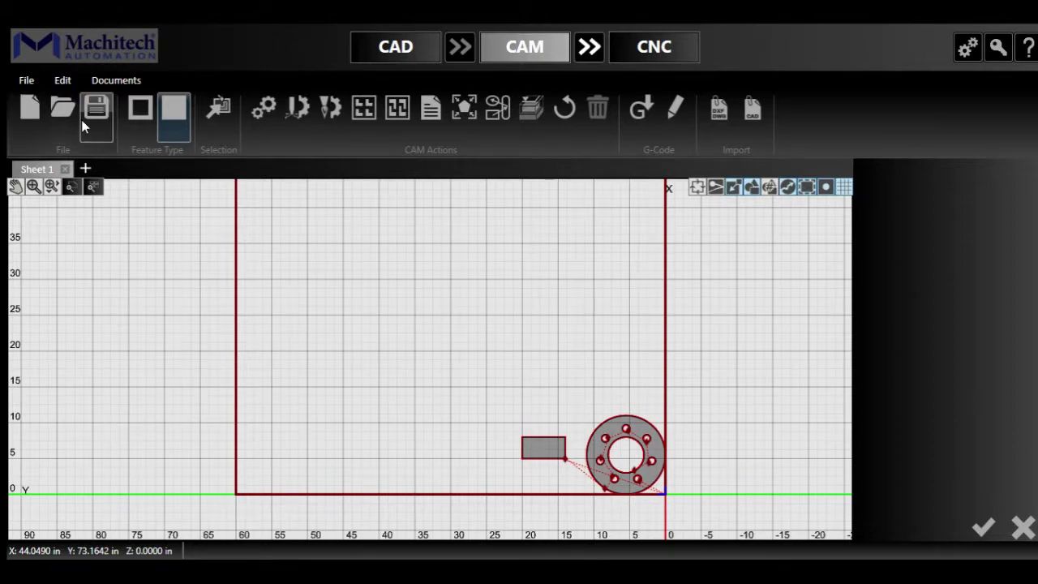
Step: Review the sheet and material settings, the Powermax125 and Oxyfuel cutting parameters, and the grid nesting options
{"action": "left_click", "coordinate": [167, 121]}
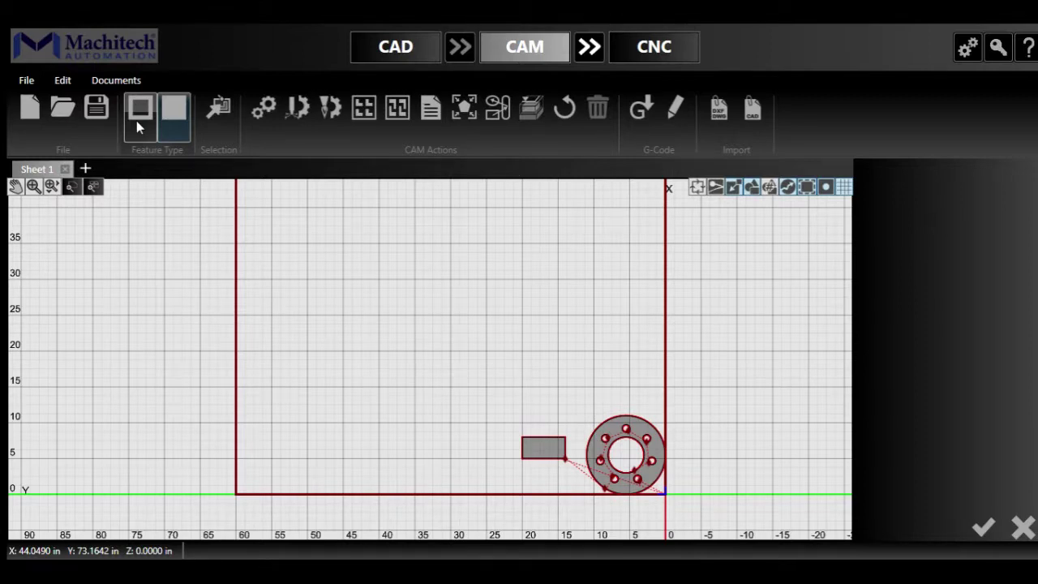
{"action": "left_click", "coordinate": [261, 103]}
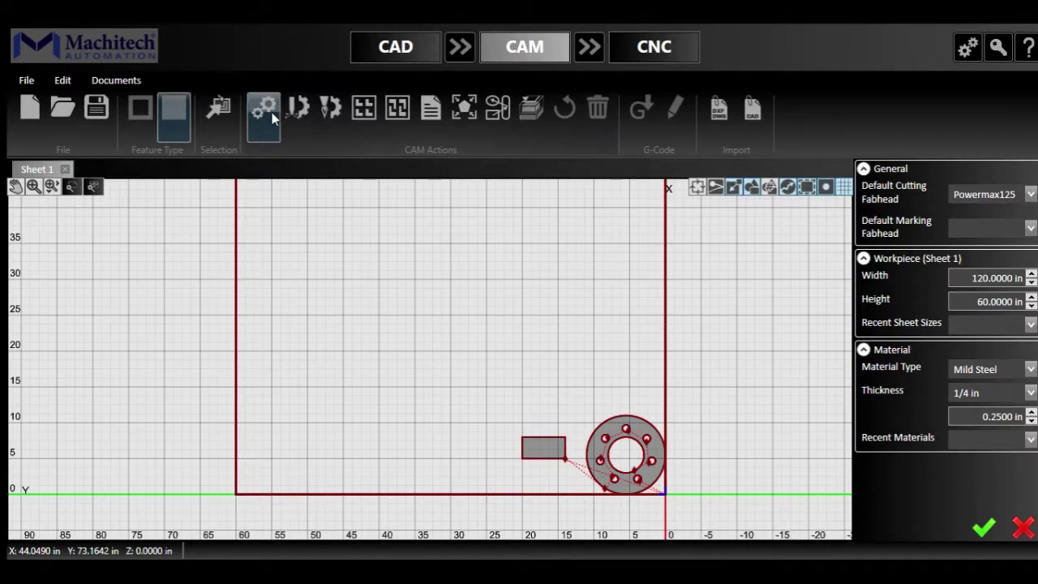
{"action": "left_click", "coordinate": [297, 109]}
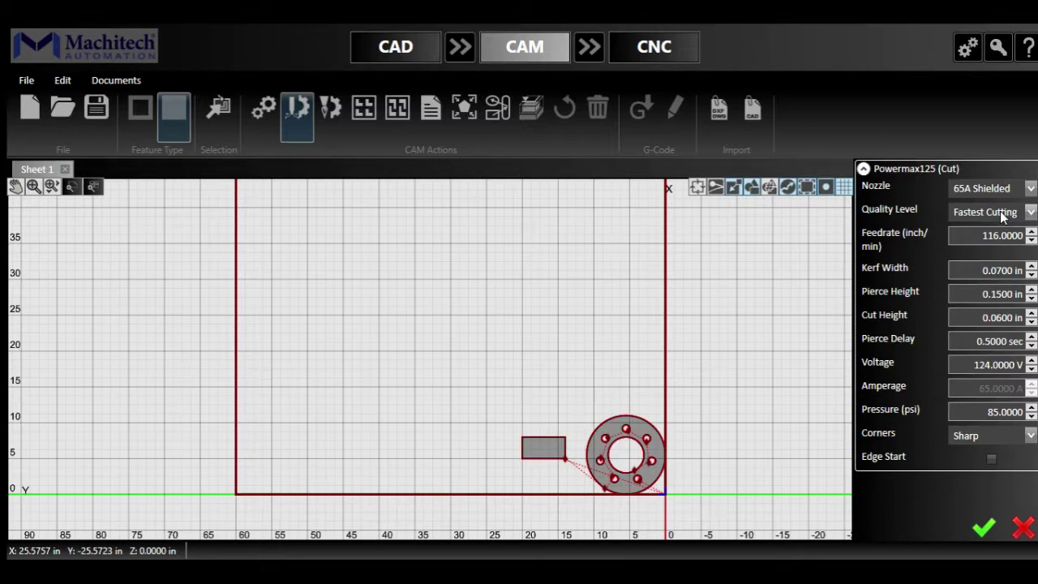
{"action": "left_click", "coordinate": [1000, 211]}
{"action": "left_click", "coordinate": [1000, 230]}
{"action": "double_click", "coordinate": [1006, 235]}
{"action": "left_click", "coordinate": [332, 113]}
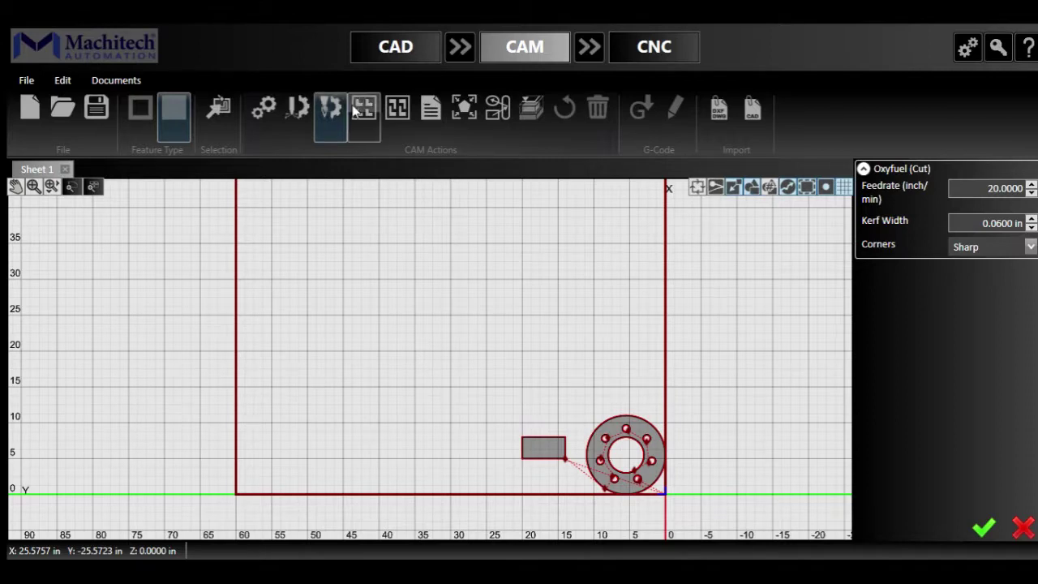
{"action": "left_click", "coordinate": [367, 107]}
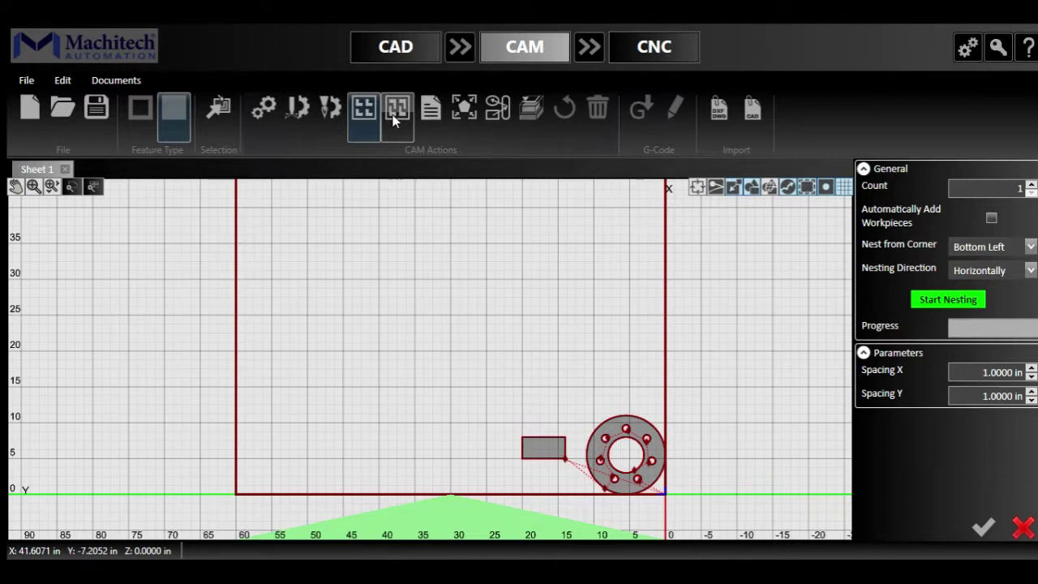
Step: Start nesting by individual part and set the count of the flange part, Document 1_P1, to 5
{"action": "left_click", "coordinate": [388, 111]}
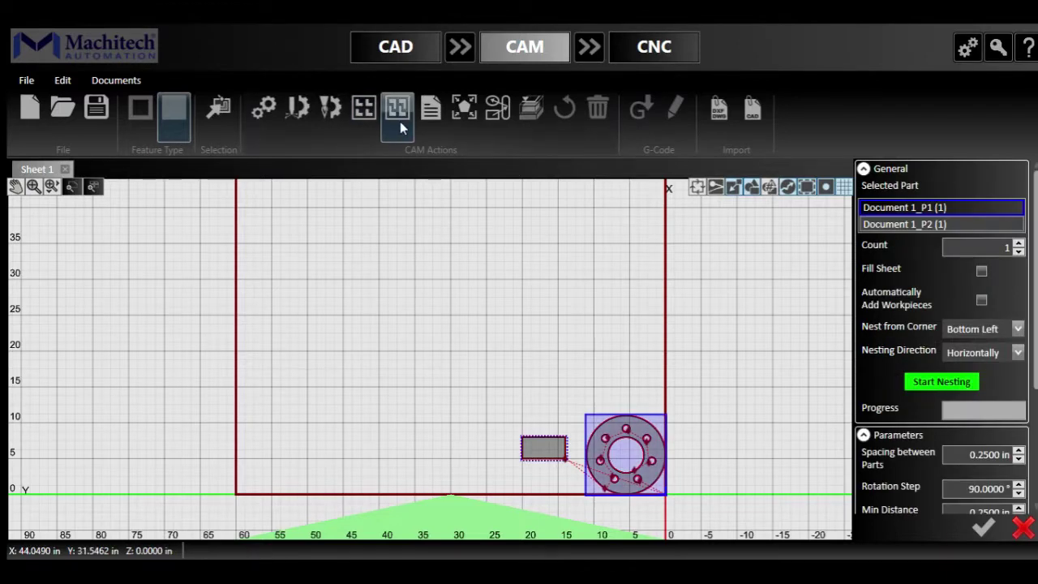
{"action": "left_click", "coordinate": [941, 225]}
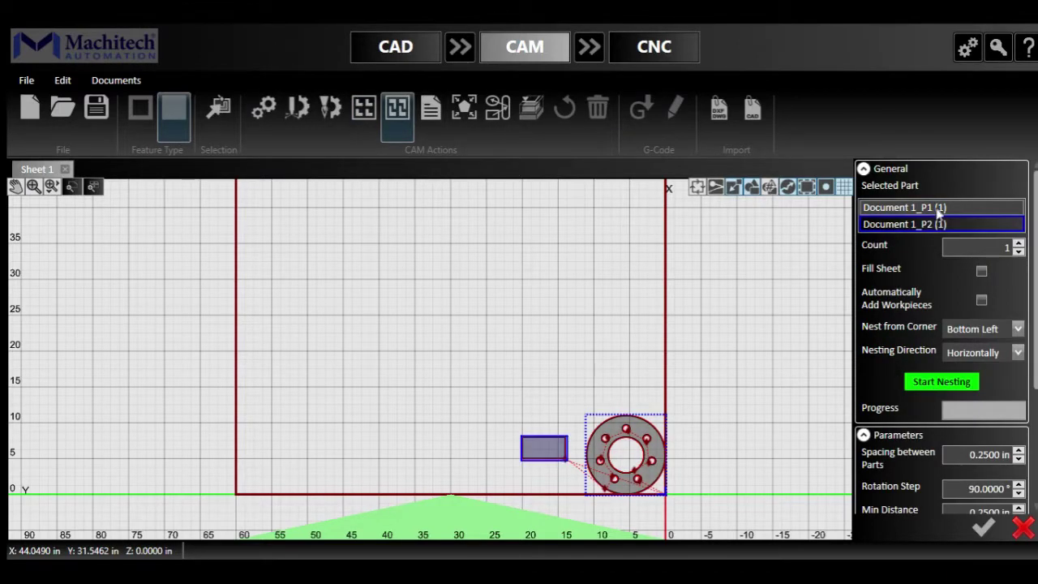
{"action": "left_click", "coordinate": [938, 208]}
{"action": "left_click", "coordinate": [941, 225]}
{"action": "left_click", "coordinate": [939, 208]}
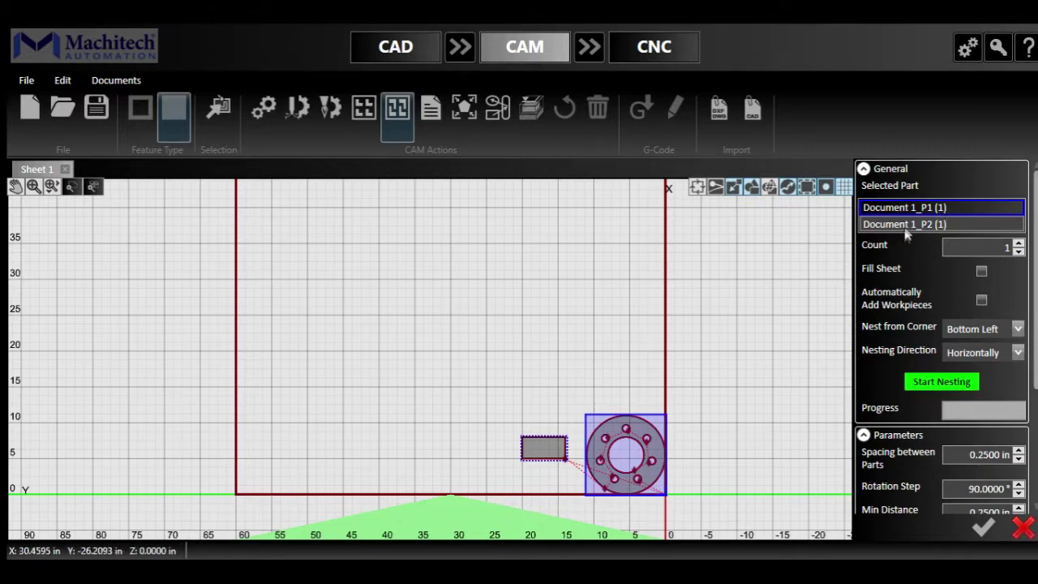
{"action": "left_click", "coordinate": [906, 228]}
{"action": "left_click", "coordinate": [906, 209]}
{"action": "type", "text": "5"}
Step: Set the nesting count of the rectangular part, Document 1_P2, to 20
{"action": "left_click", "coordinate": [925, 225]}
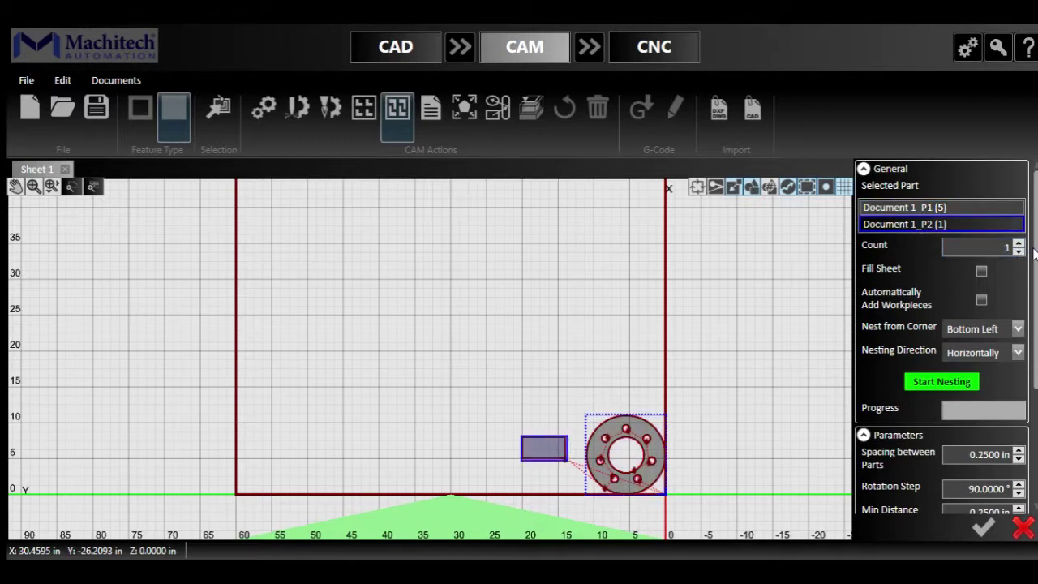
{"action": "double_click", "coordinate": [991, 249]}
{"action": "type", "text": "20"}
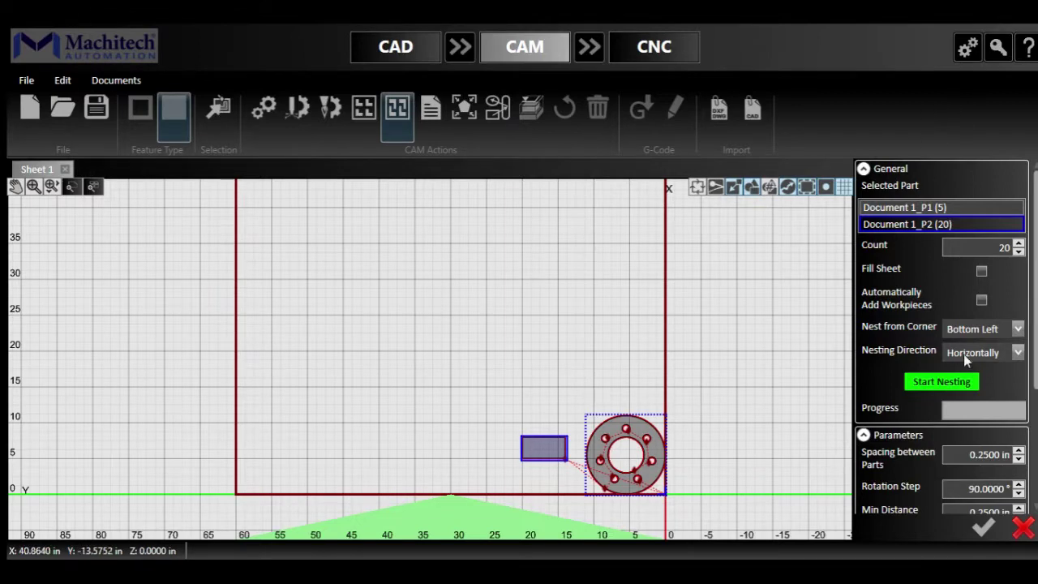
Step: Set the nesting's minimum distance from the sheet to 0.33 in, run the nesting and accept the layout
{"action": "scroll", "coordinate": [965, 359], "scroll_direction": "down", "scroll_amount": 3}
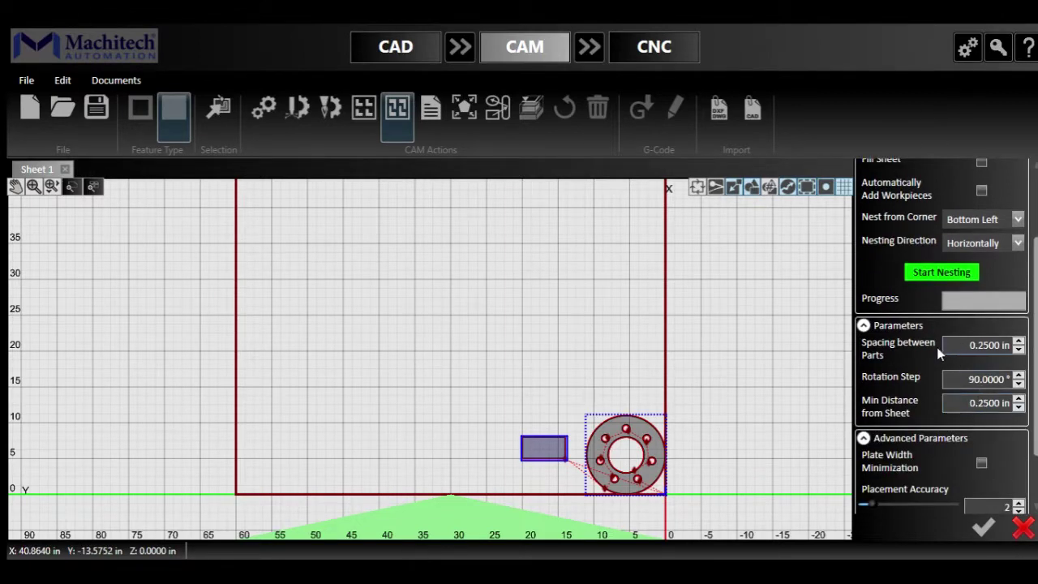
{"action": "left_click", "coordinate": [979, 346]}
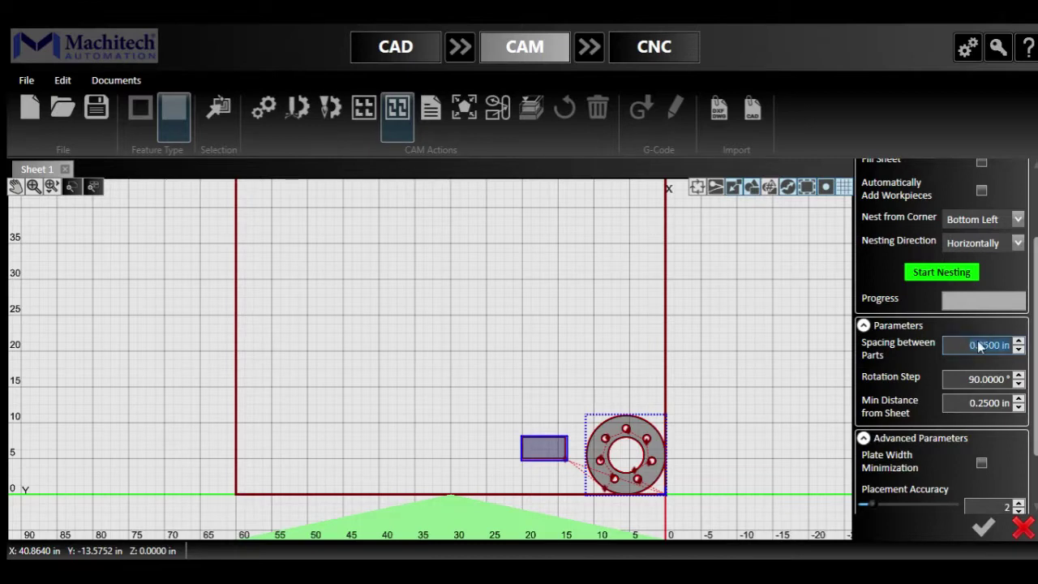
{"action": "left_click", "coordinate": [956, 380]}
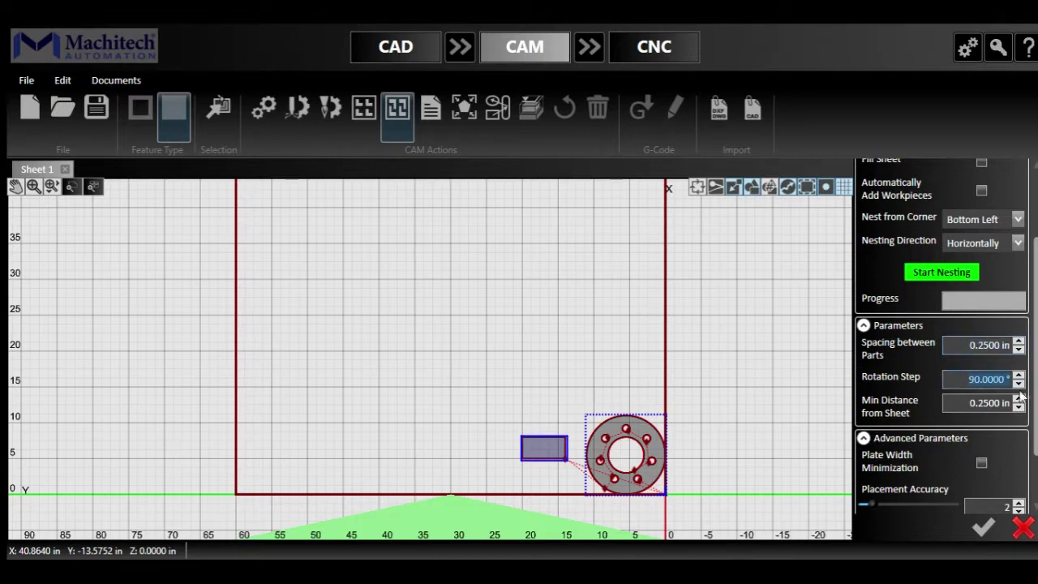
{"action": "left_click", "coordinate": [976, 405]}
{"action": "scroll", "coordinate": [977, 430], "scroll_direction": "down", "scroll_amount": 2}
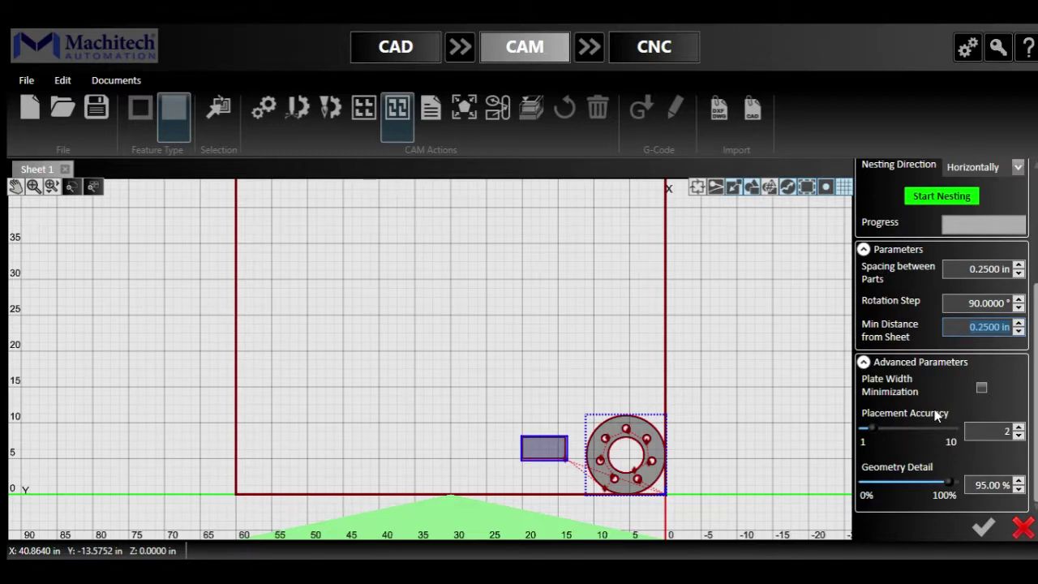
{"action": "scroll", "coordinate": [990, 402], "scroll_direction": "up", "scroll_amount": 3}
{"action": "scroll", "coordinate": [937, 284], "scroll_direction": "up", "scroll_amount": 5}
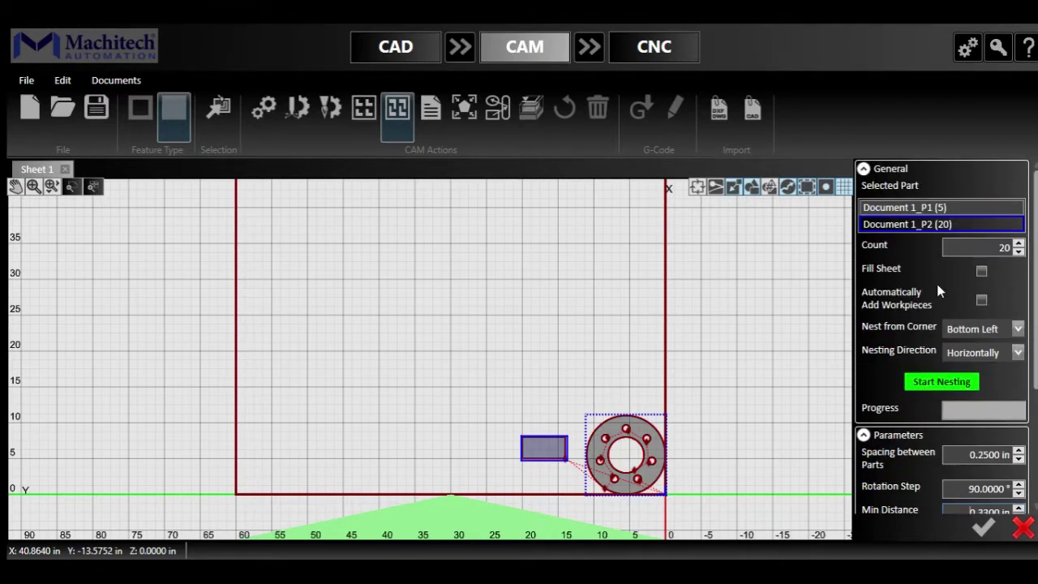
{"action": "left_click", "coordinate": [933, 383]}
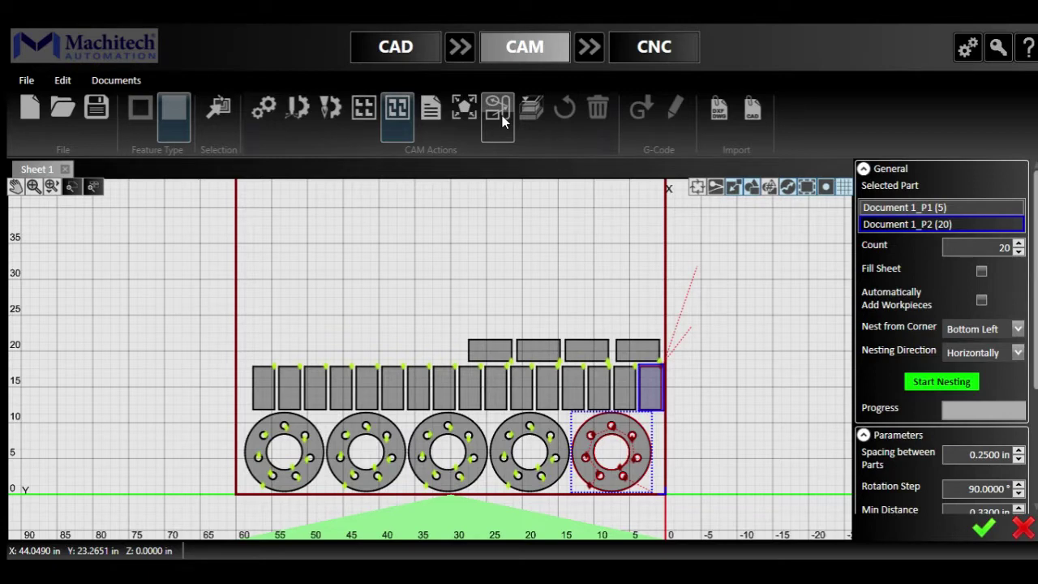
{"action": "left_click", "coordinate": [983, 528]}
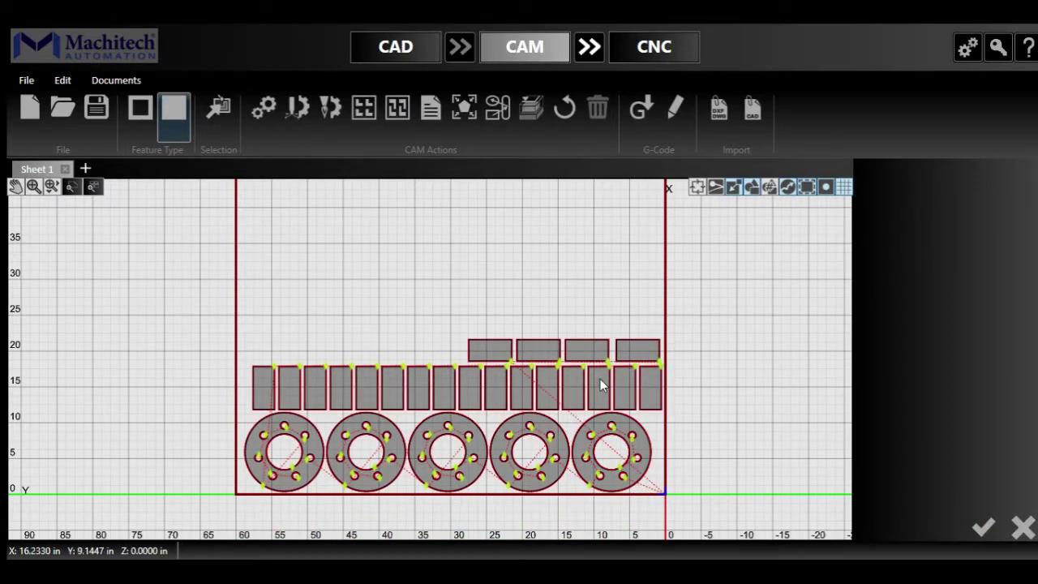
Step: Preview the Operation sequence mode on the nested parts, and apply the Part sequence mode to the cuts
{"action": "left_click", "coordinate": [497, 108]}
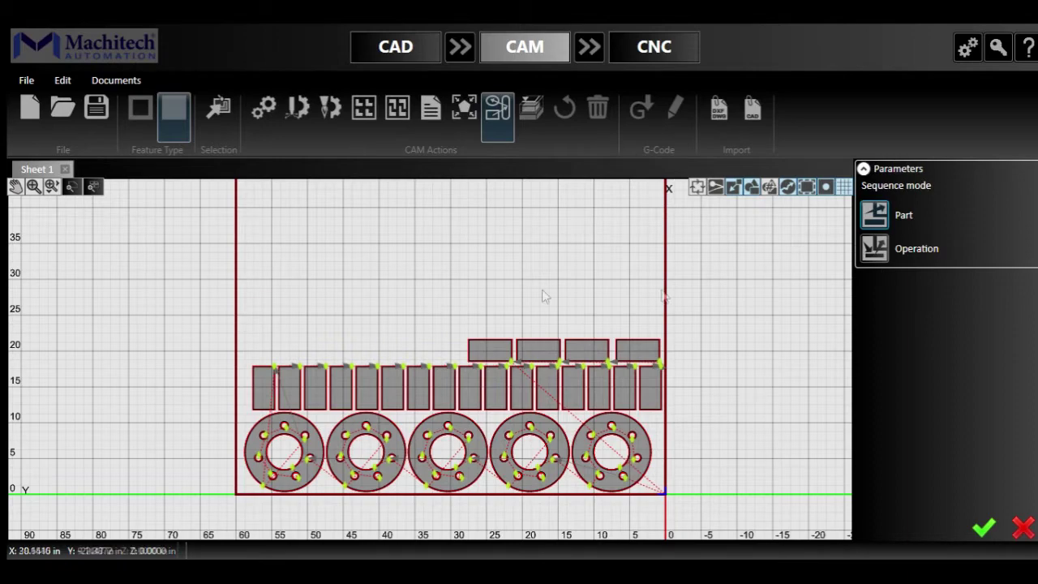
{"action": "left_click", "coordinate": [888, 251]}
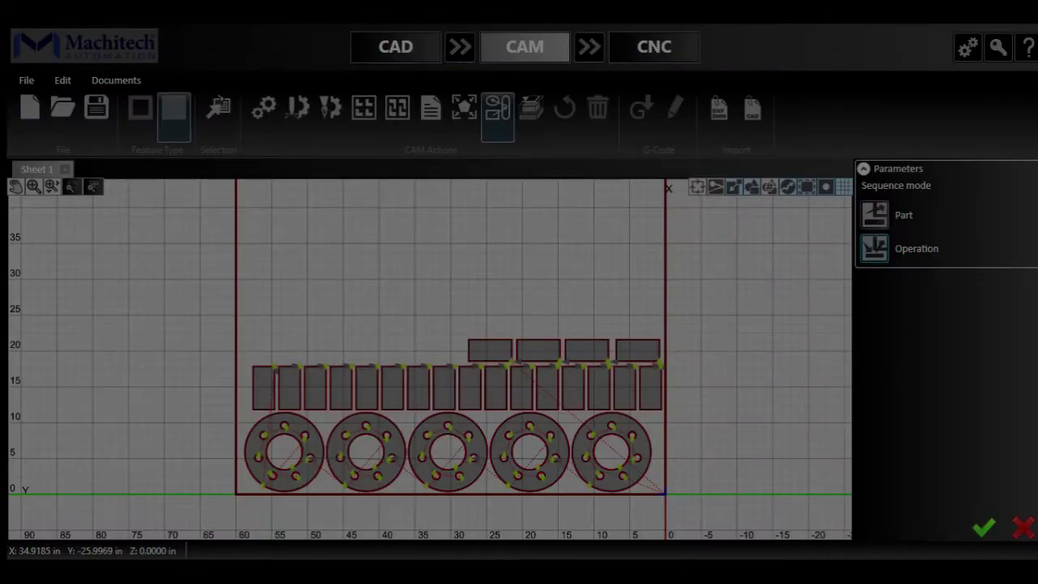
{"action": "scroll", "coordinate": [644, 443], "scroll_direction": "up", "scroll_amount": 10}
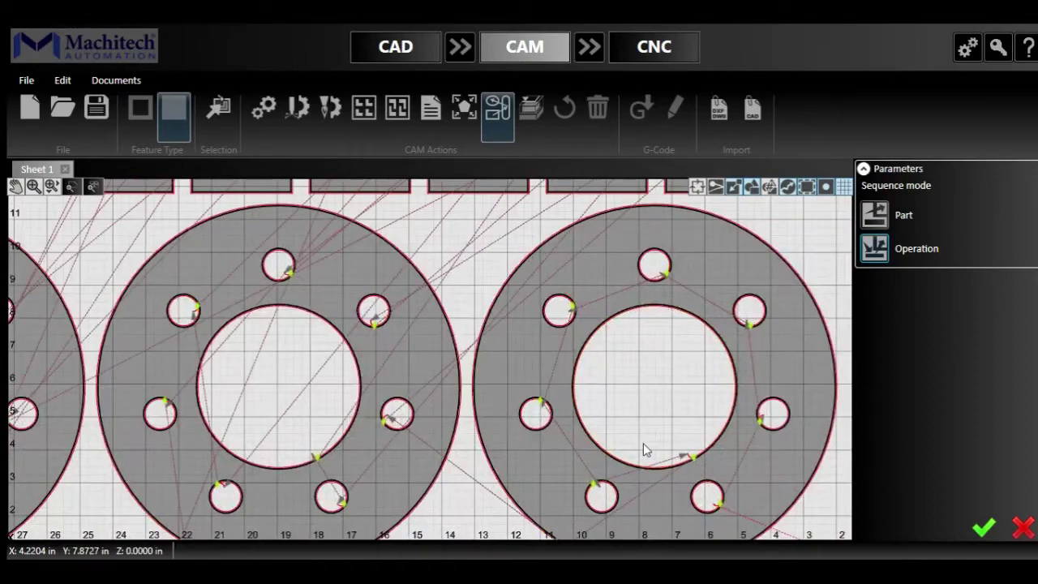
{"action": "scroll", "coordinate": [644, 443], "scroll_direction": "down", "scroll_amount": 10}
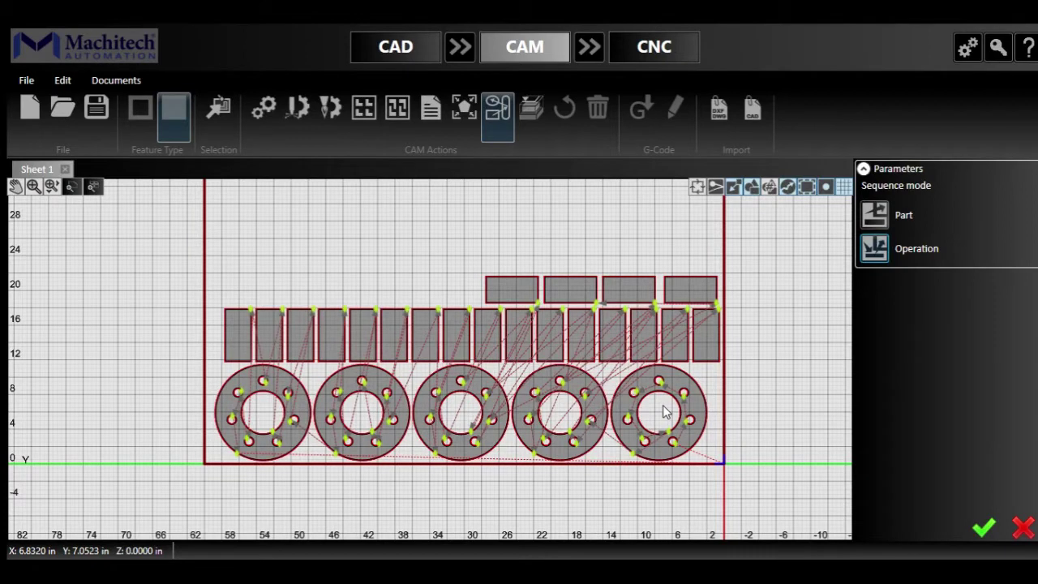
{"action": "left_click", "coordinate": [876, 214]}
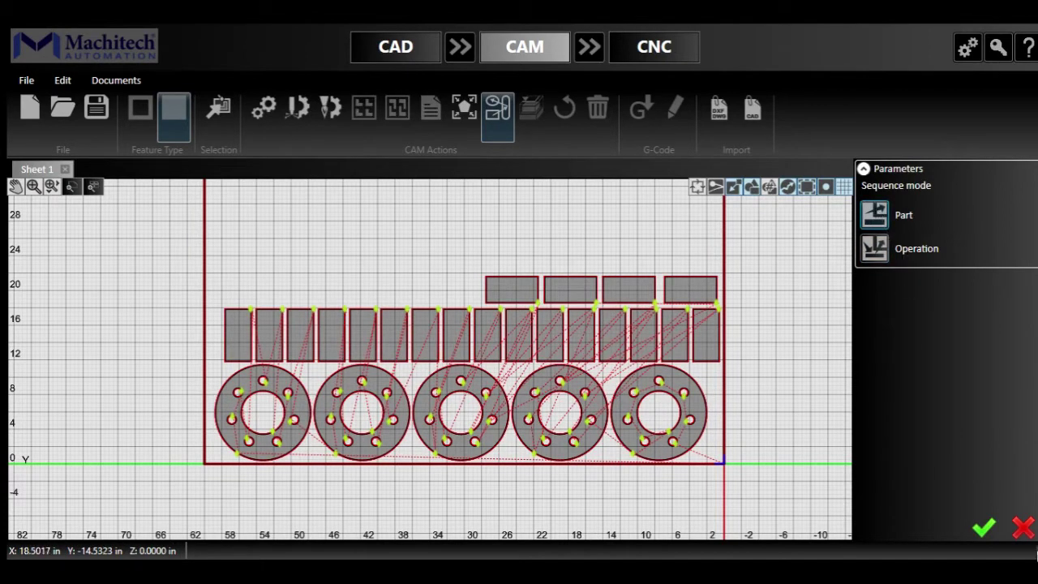
{"action": "left_click", "coordinate": [982, 529]}
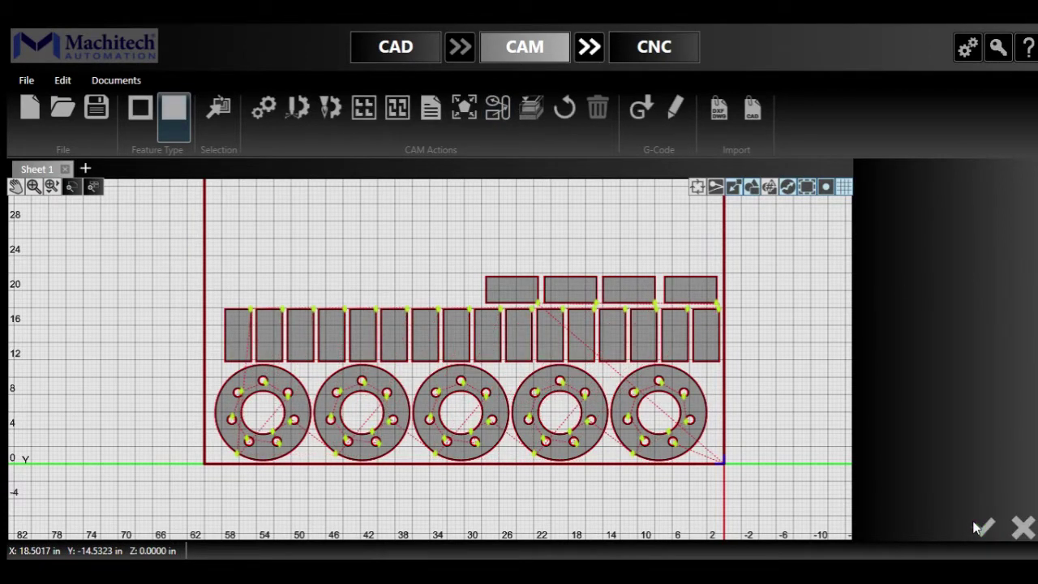